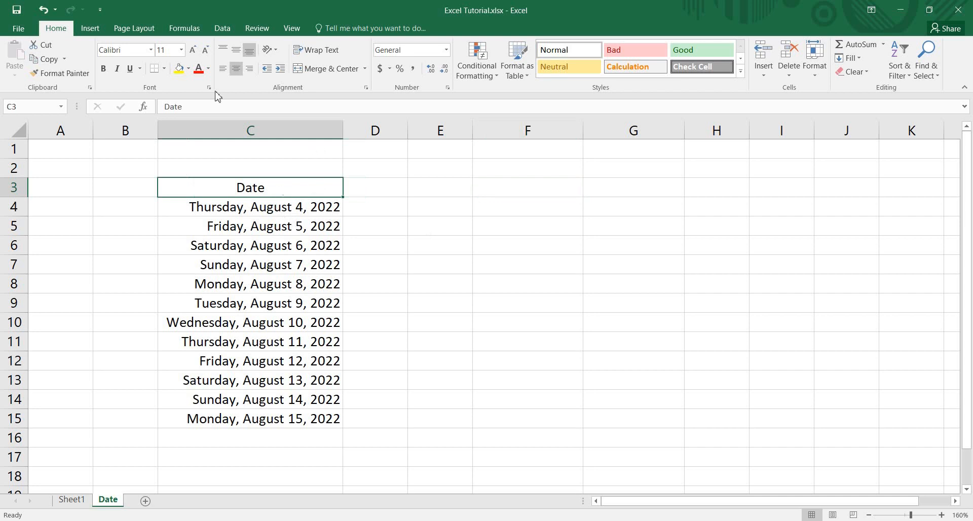
Fill the Date header cell C3 with a light grey theme colour.
click(188, 70)
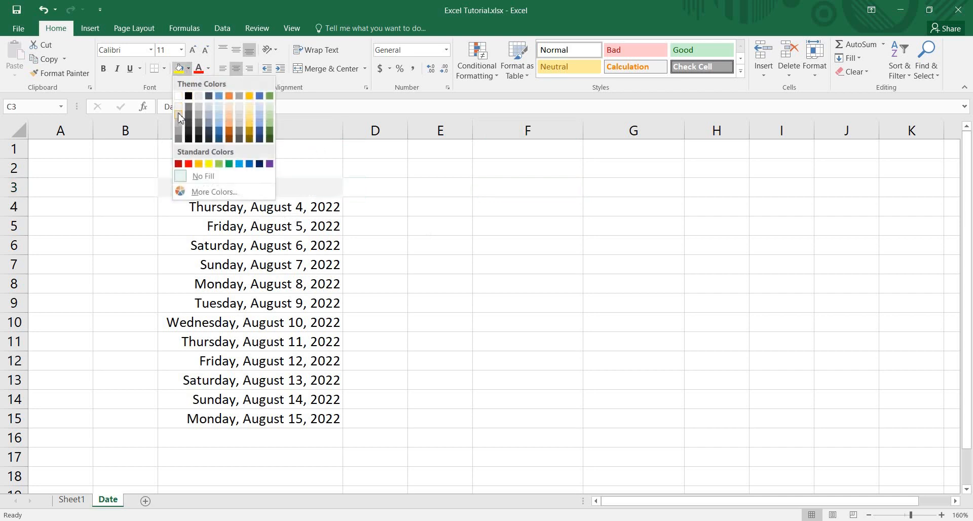
click(178, 113)
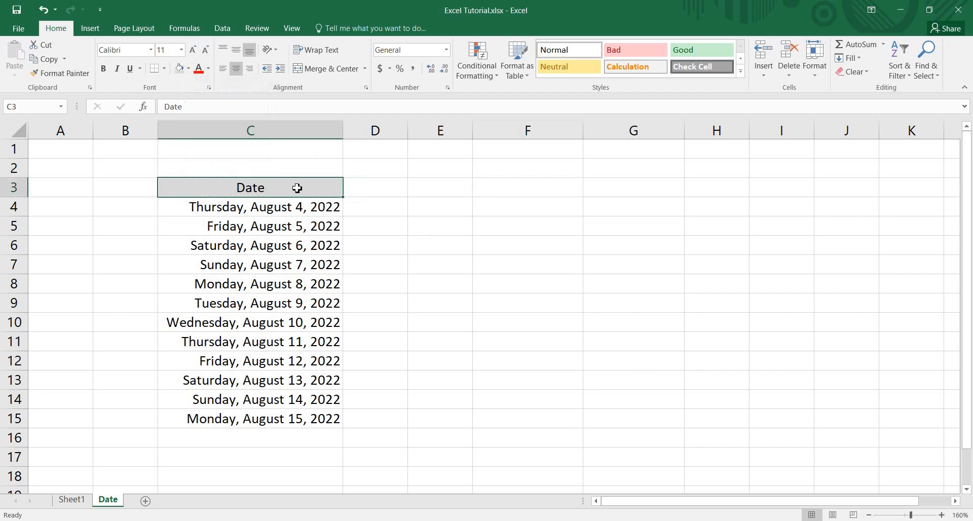
click(367, 192)
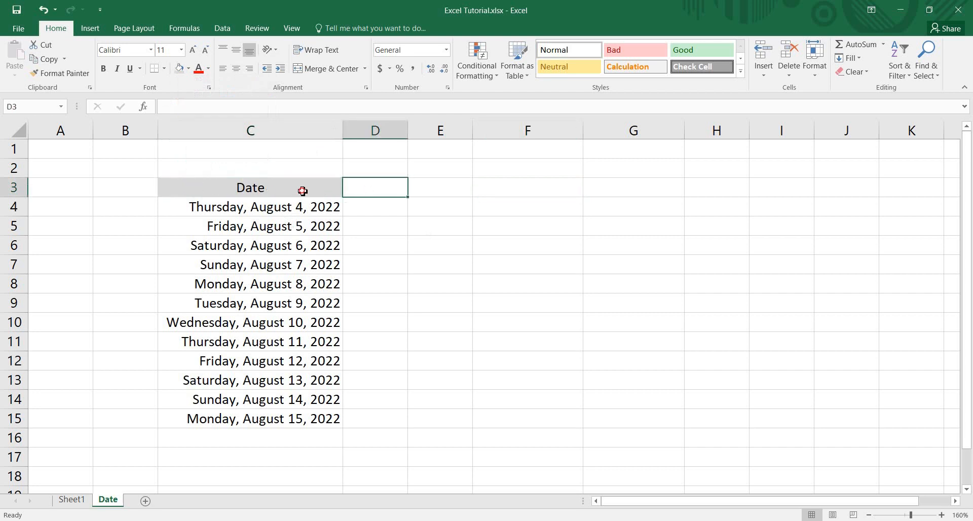
click(303, 191)
Format the date in C4 with the 14-Mar-12 date type.
click(241, 212)
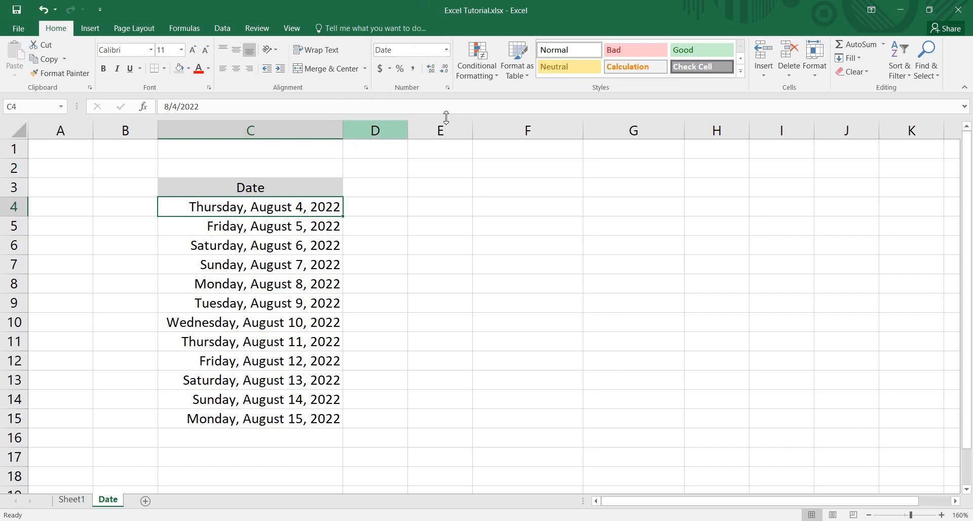
click(448, 89)
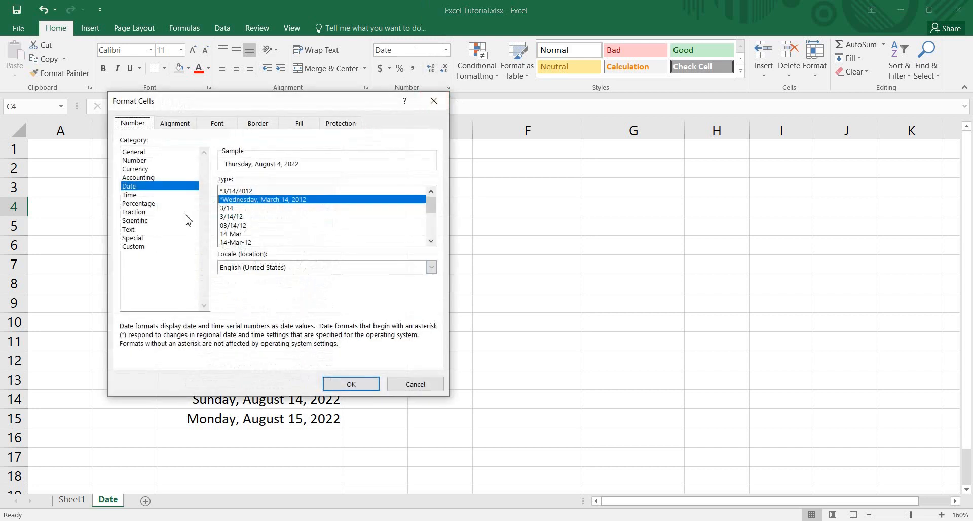
scroll(245, 222, down, 1)
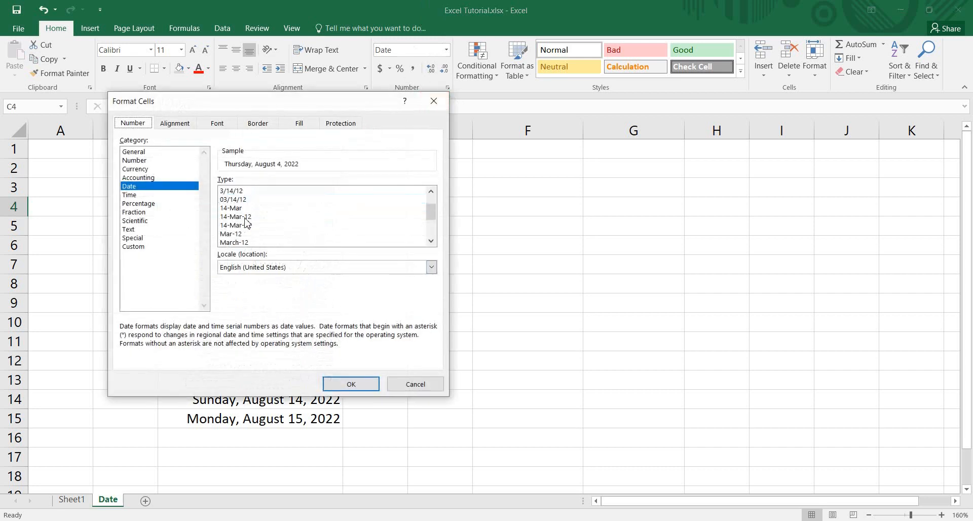
click(244, 216)
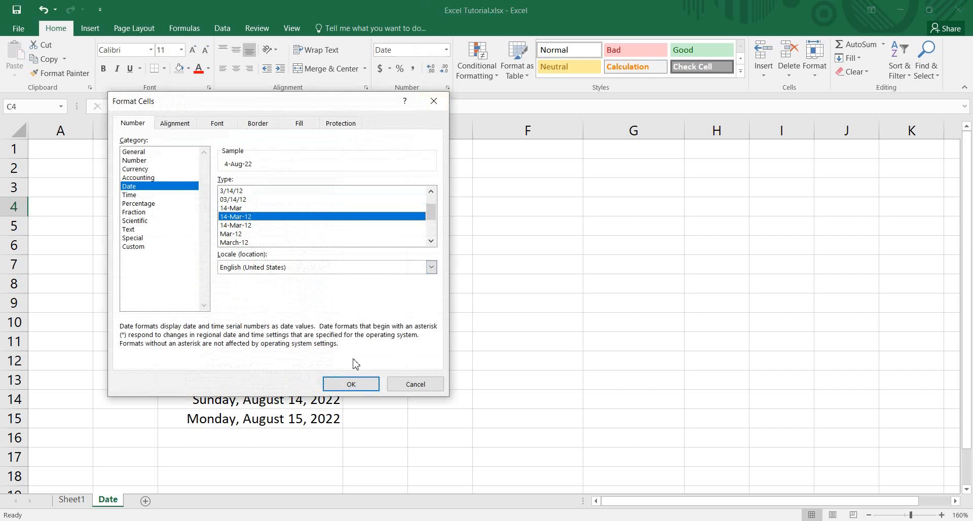
click(353, 385)
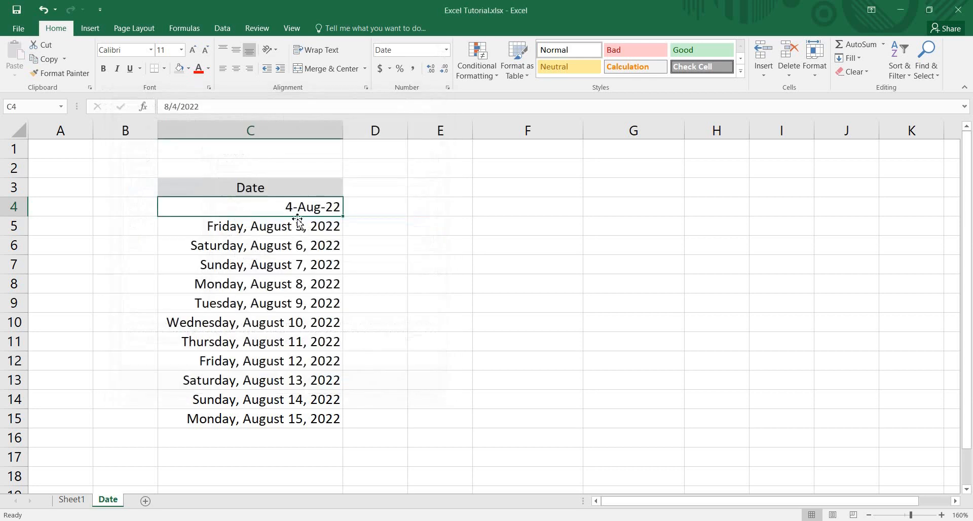
Copy the date format of C4 to C5:C15 with Format Painter and centre the contents of column C.
click(76, 72)
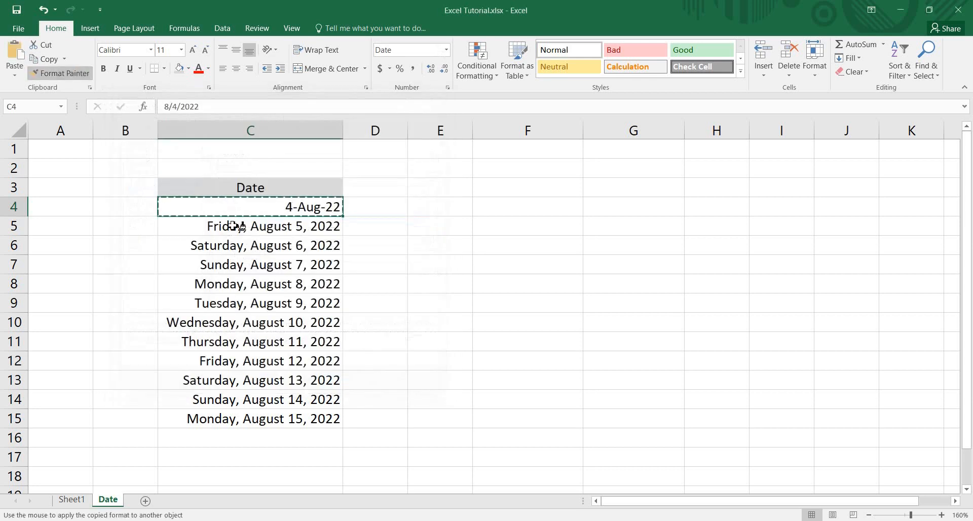
drag(254, 223, 259, 416)
click(364, 213)
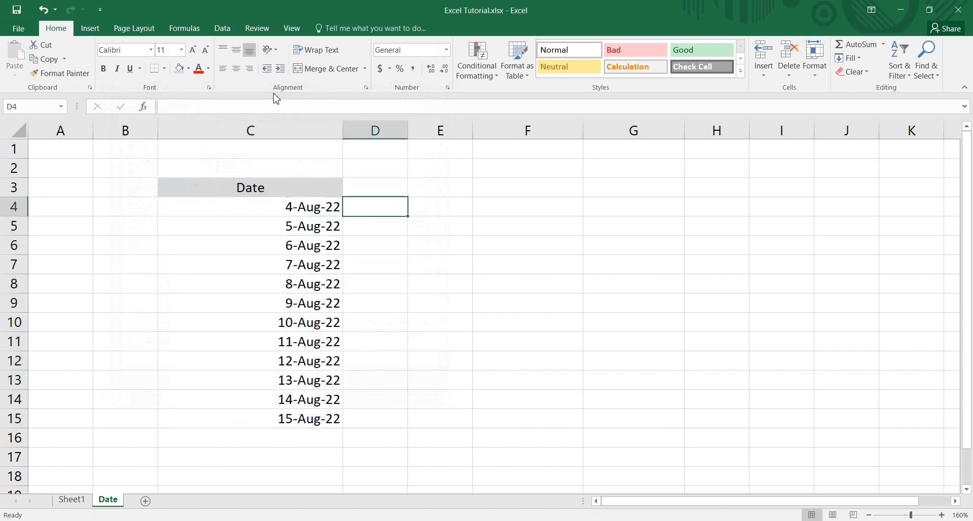
click(262, 133)
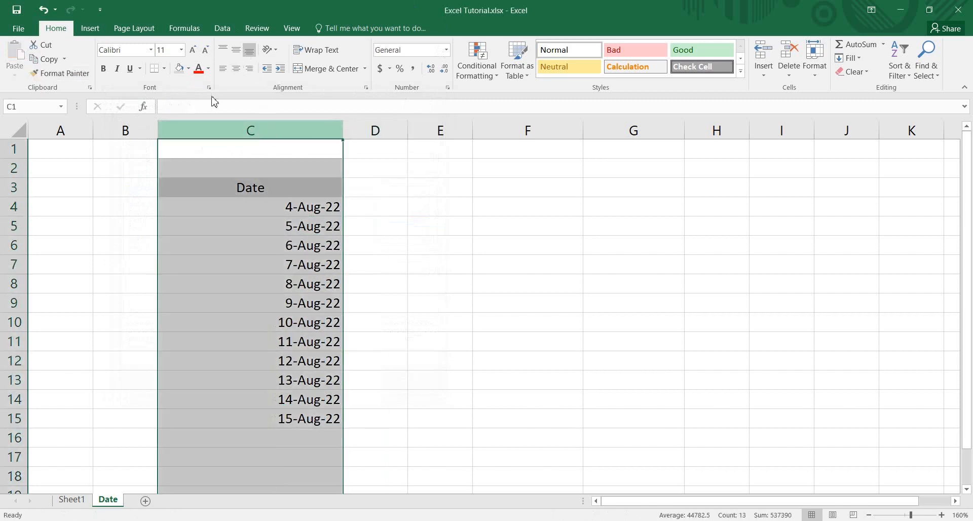
click(236, 68)
Extend the date series from C4 down to C18 with AutoFill.
click(253, 209)
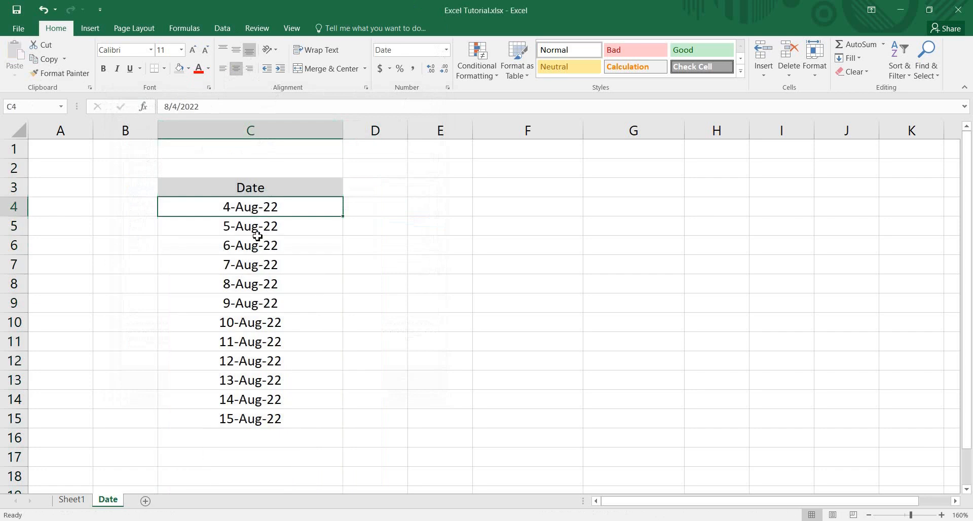
drag(343, 216, 300, 482)
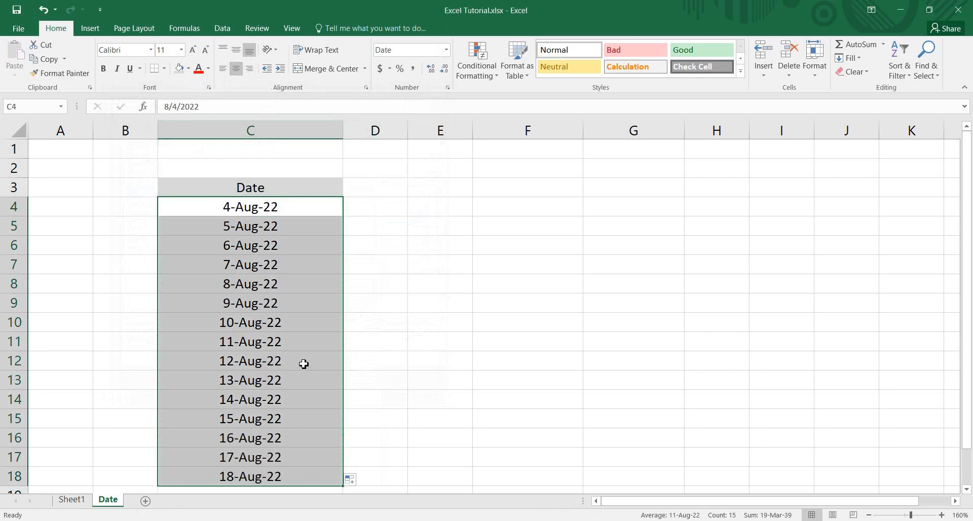
scroll(304, 364, down, 2)
scroll(302, 367, up, 2)
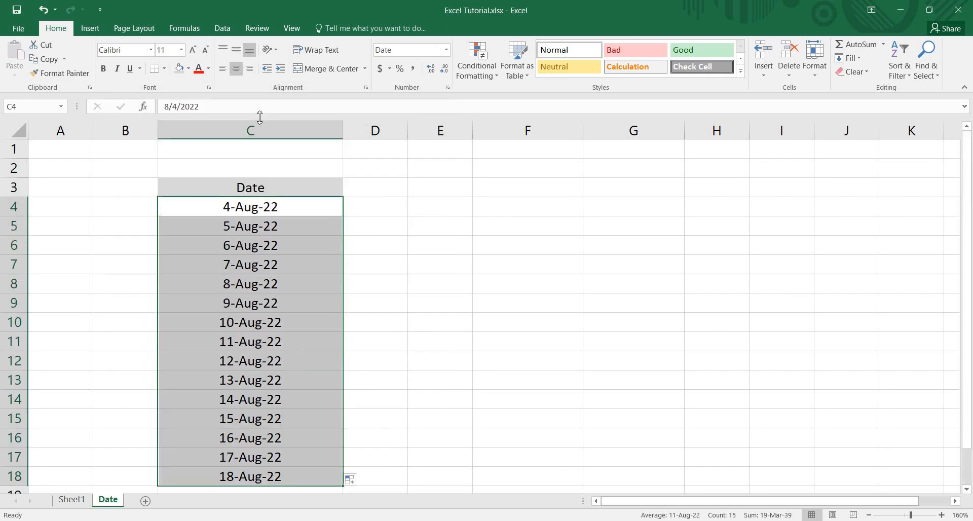
click(274, 185)
drag(283, 209, 254, 459)
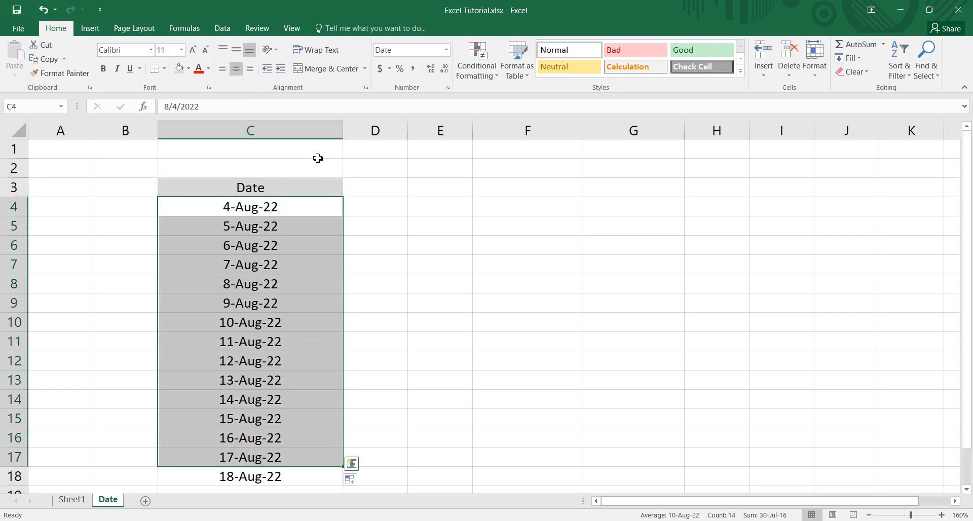
click(233, 211)
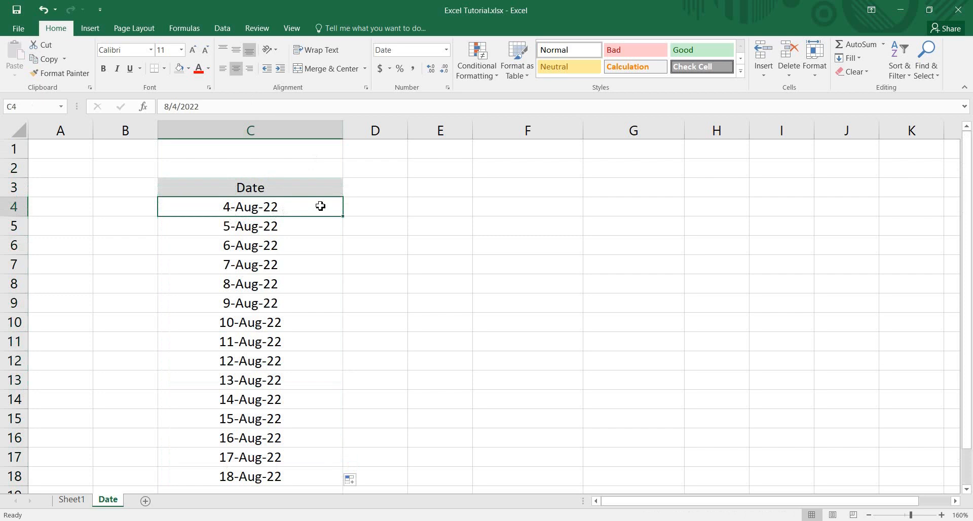
Add the headers Day, Month and Year in cells D3, E3 and F3.
click(384, 192)
text(Day)
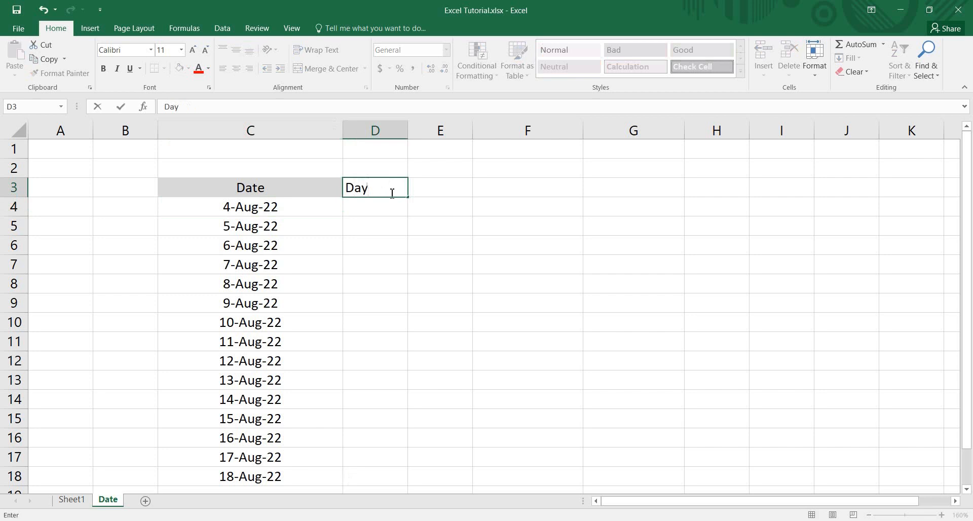
click(447, 185)
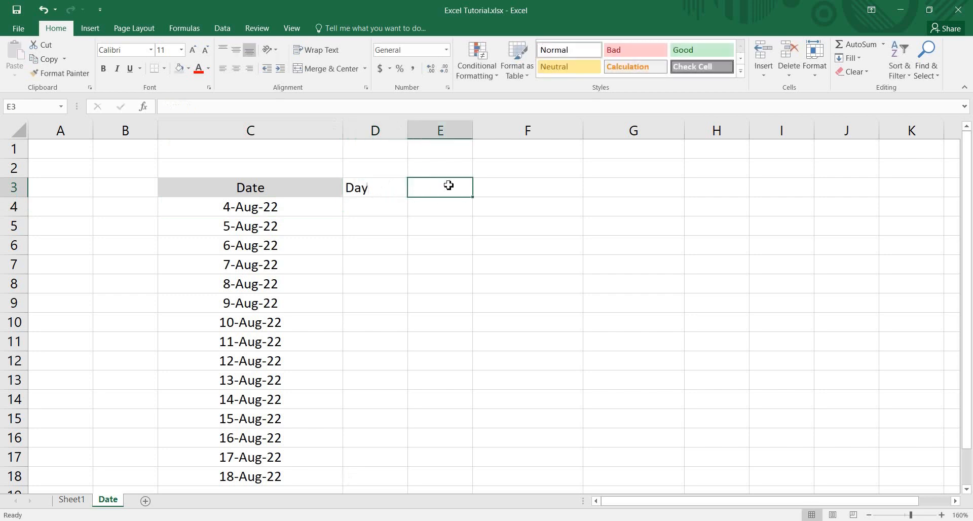
text(Month)
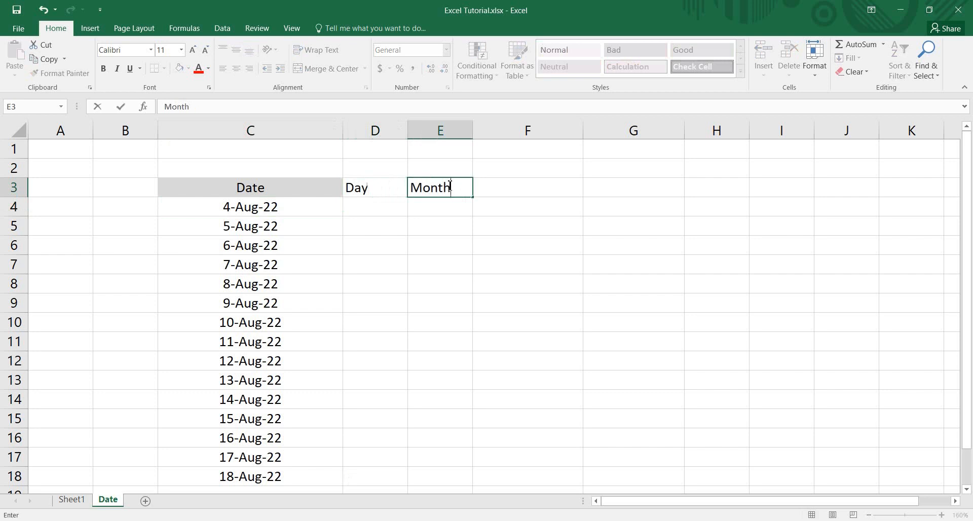
click(519, 187)
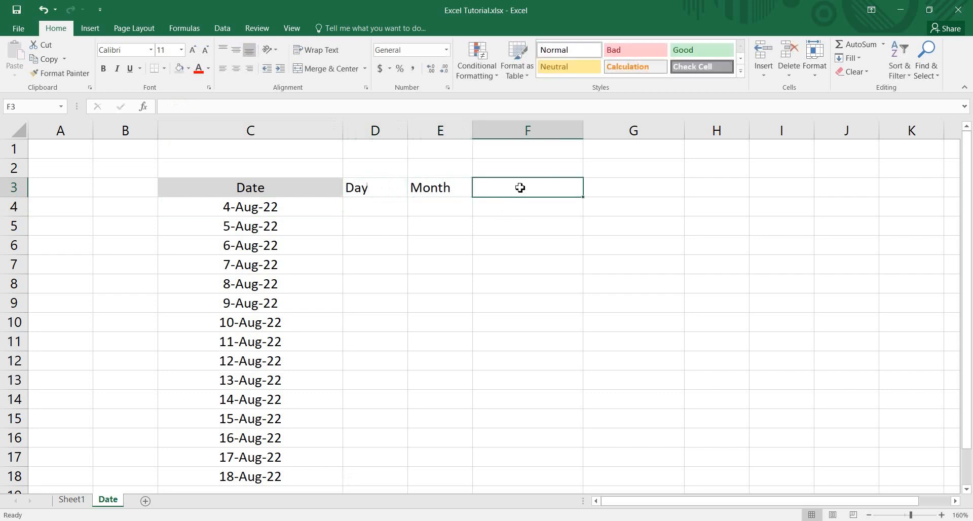
text(Yea)
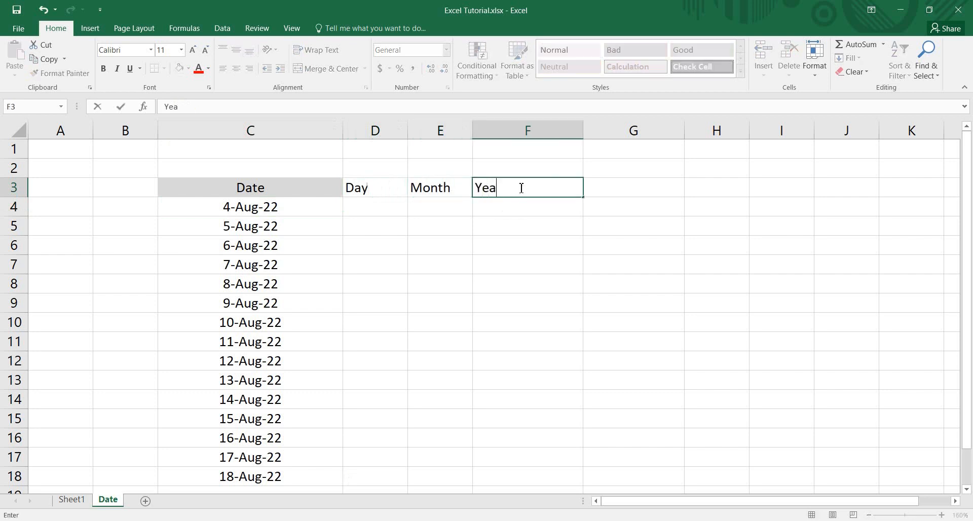
text(r)
click(515, 250)
Enter the formula =DAY(C4) in D4 to extract the day from the first date.
click(378, 206)
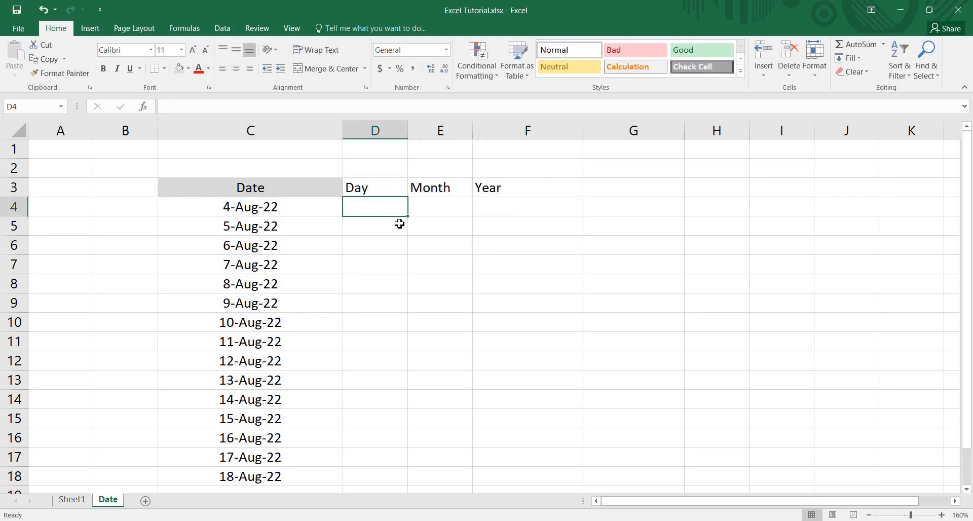
click(236, 206)
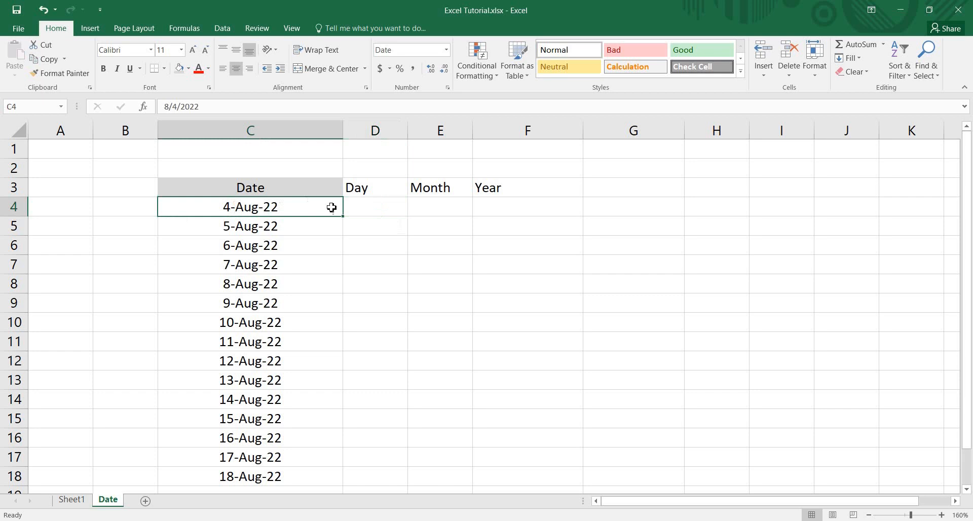
click(385, 210)
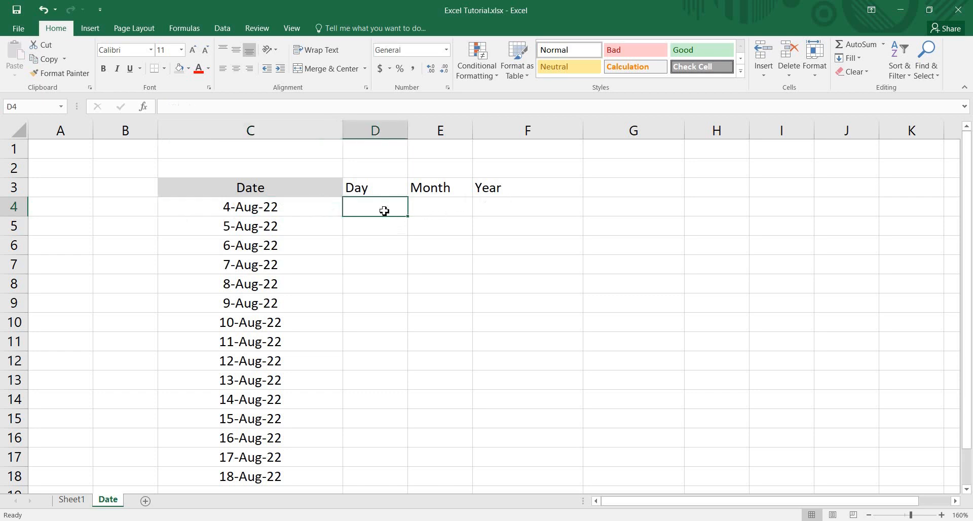
text(=)
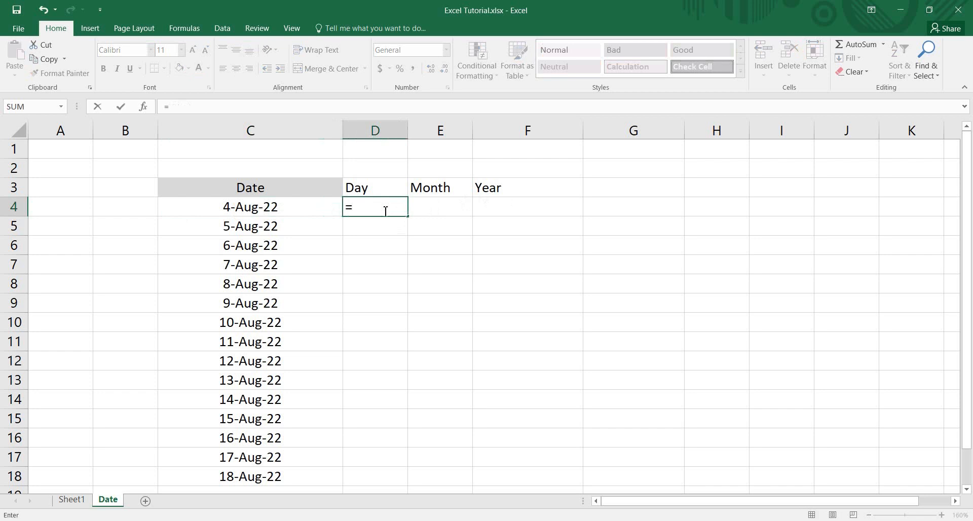
text(Da)
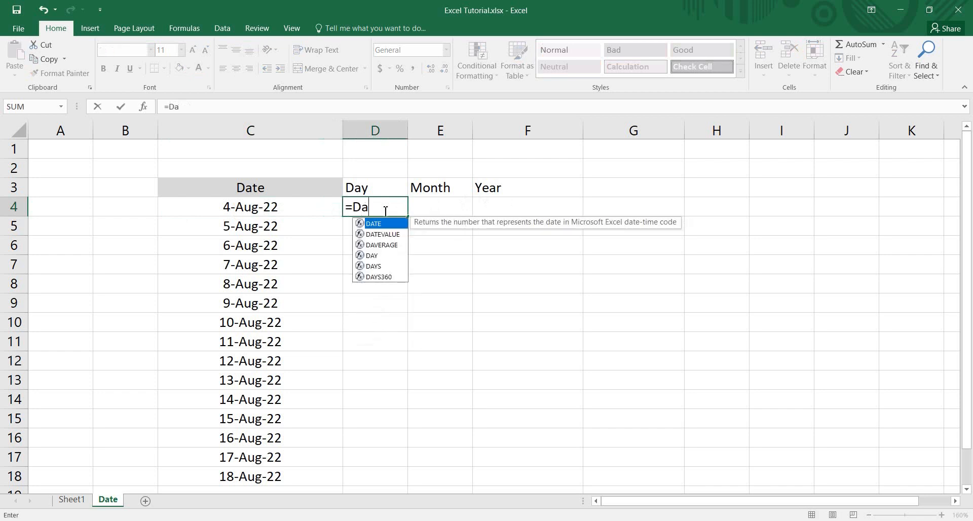
text(y)
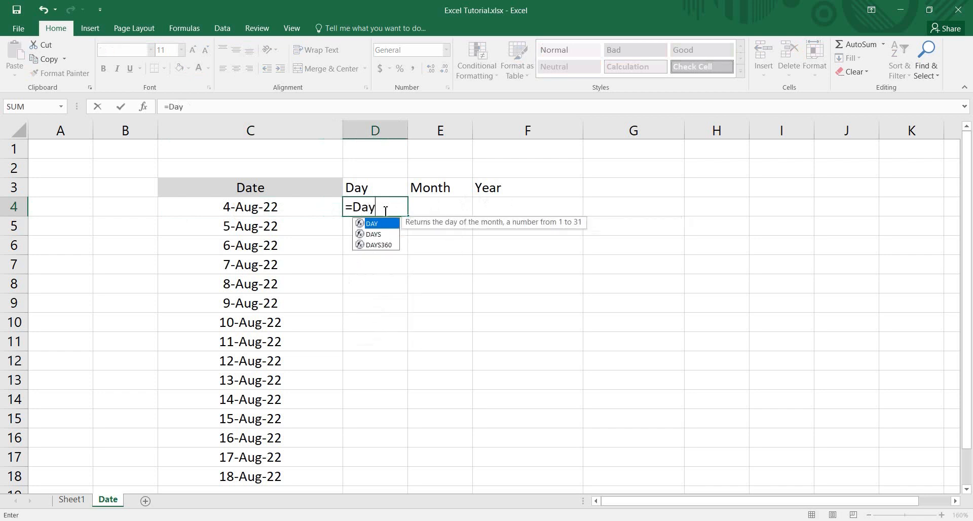
text(()
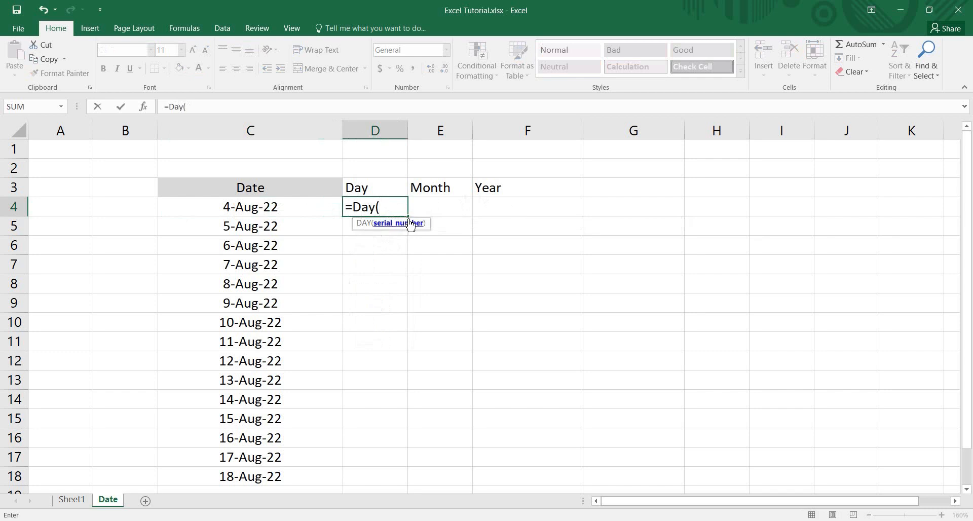
click(263, 212)
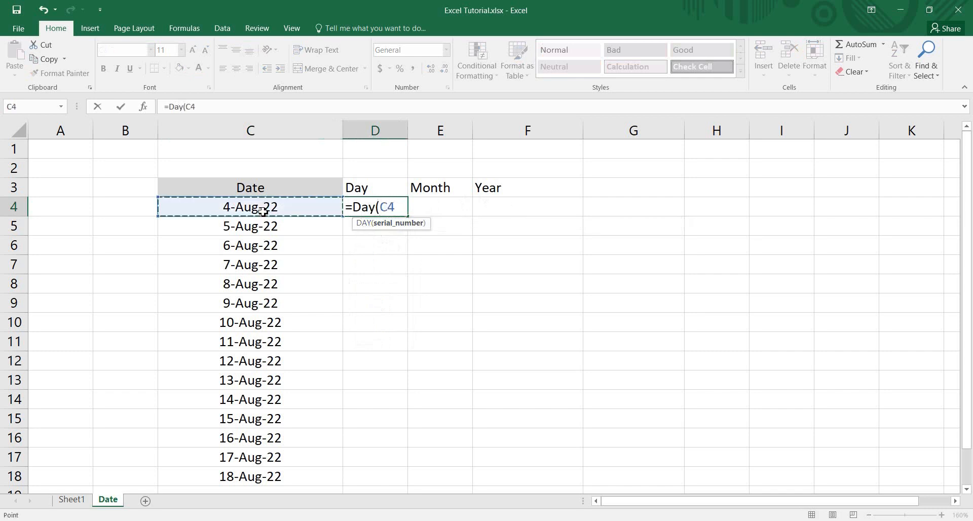
text())
key(Return)
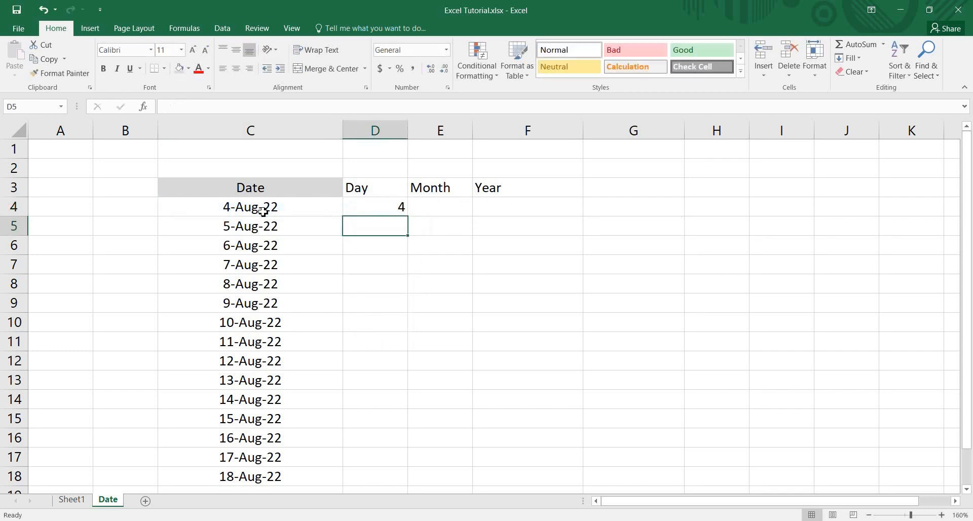
click(400, 202)
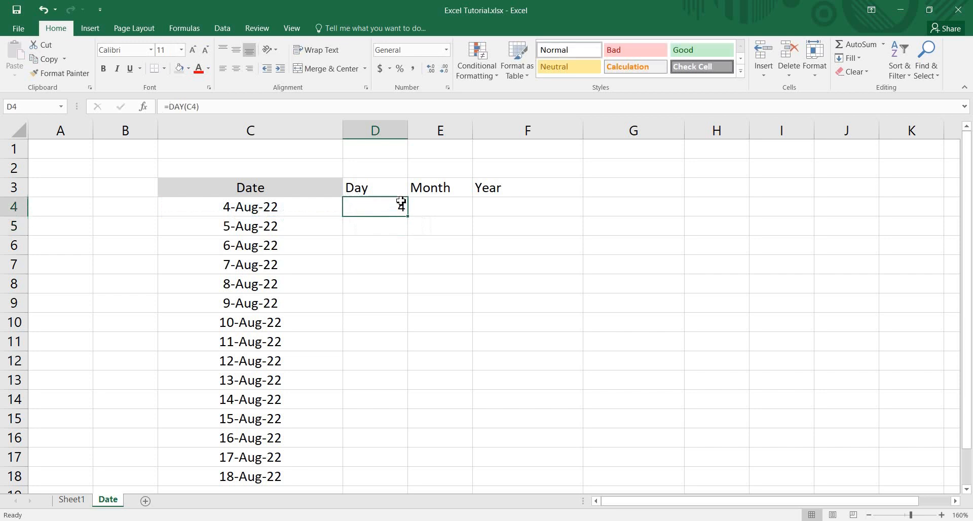
Enter the formula =MONTH(C4) in E4 to extract the month from the first date.
click(436, 203)
text(=)
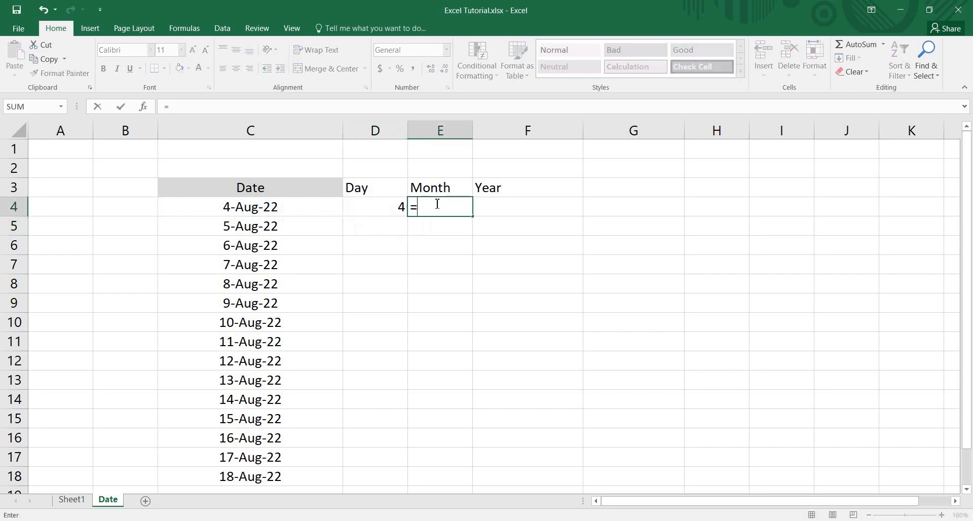
text(mont)
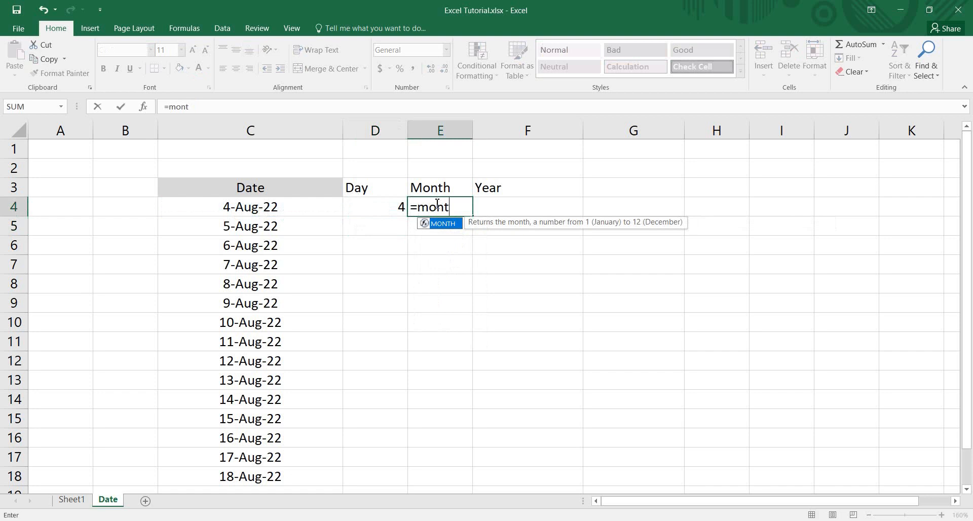
key(Tab)
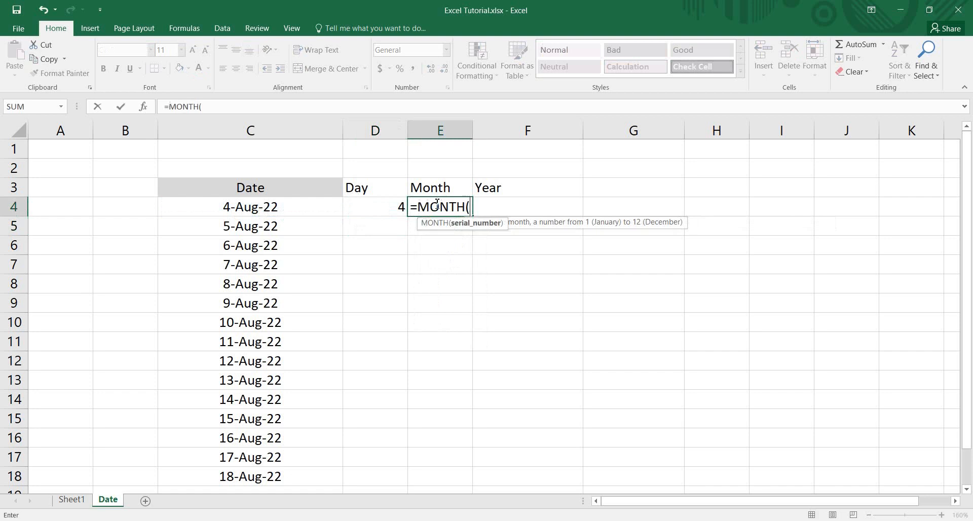
click(284, 212)
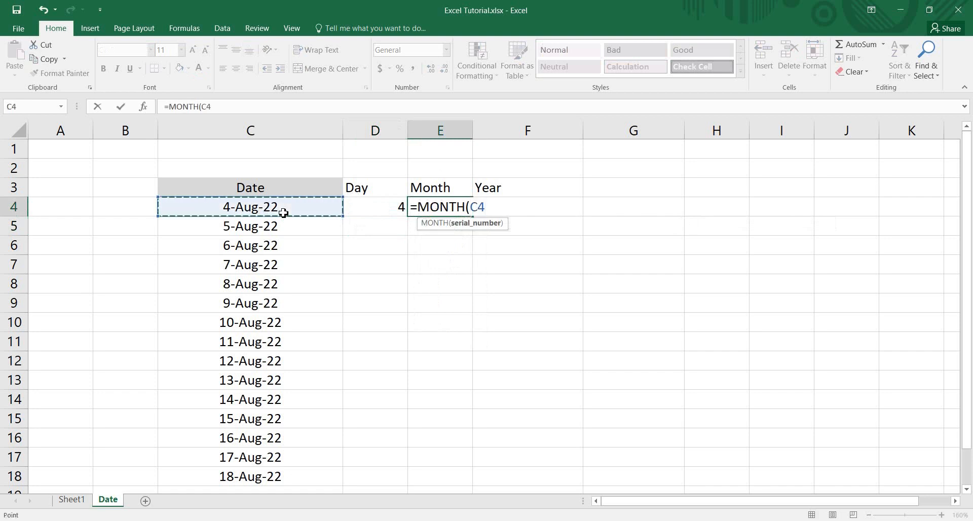
text())
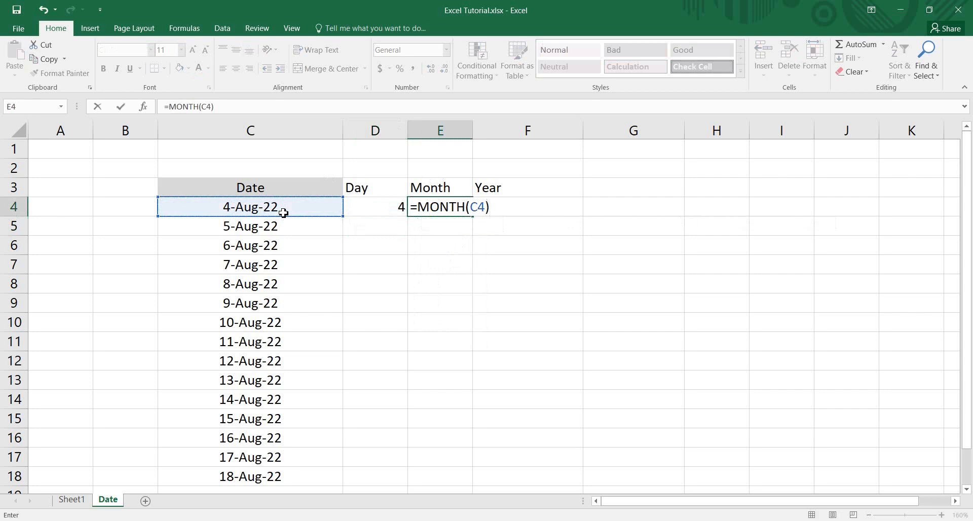
key(Return)
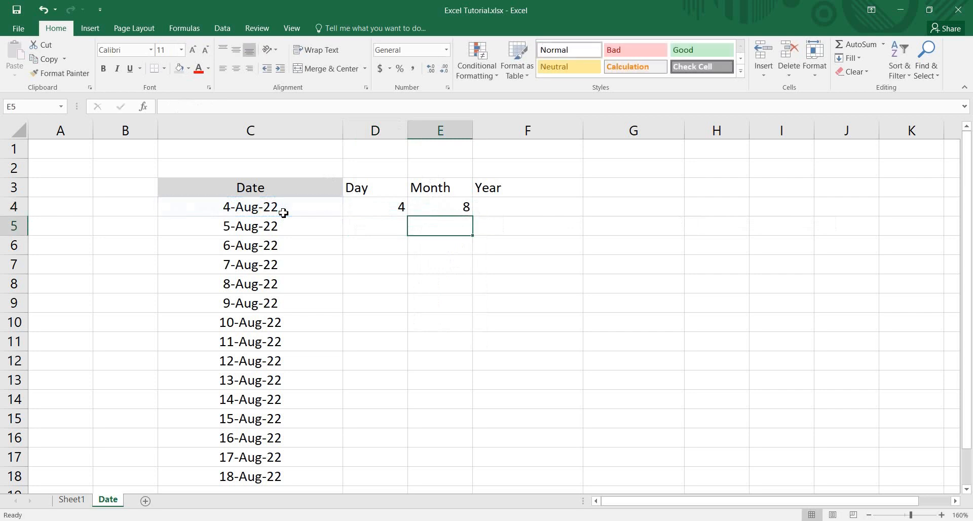
click(457, 205)
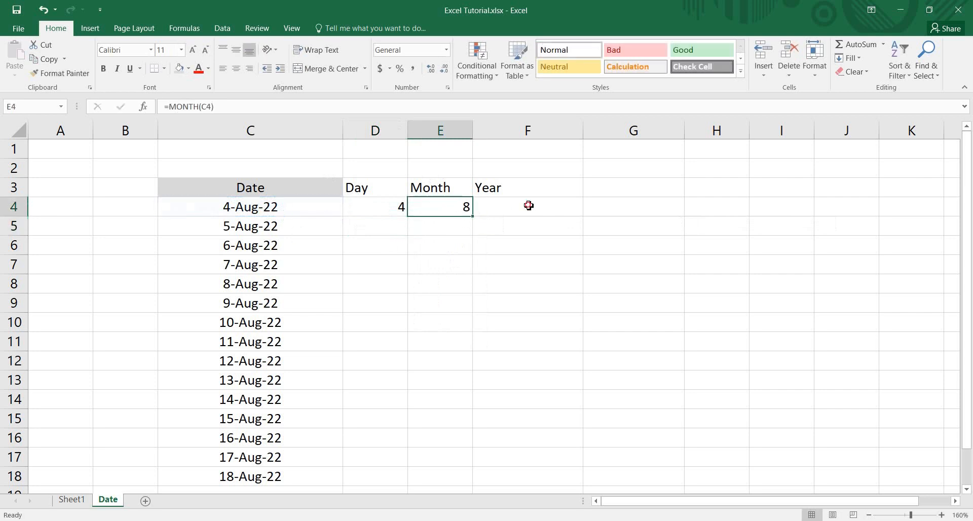
Enter the formula =YEAR(C4) in F4 to extract the year from the first date.
click(528, 205)
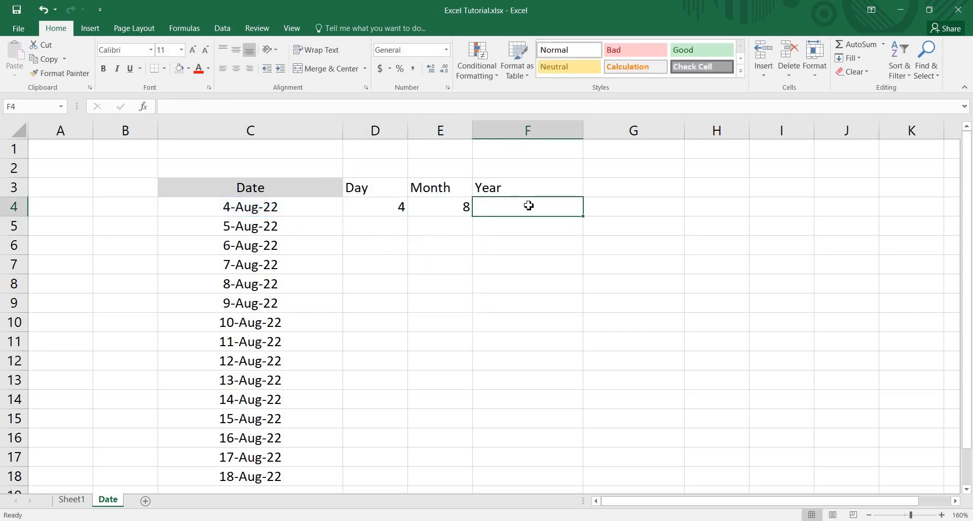
text(=)
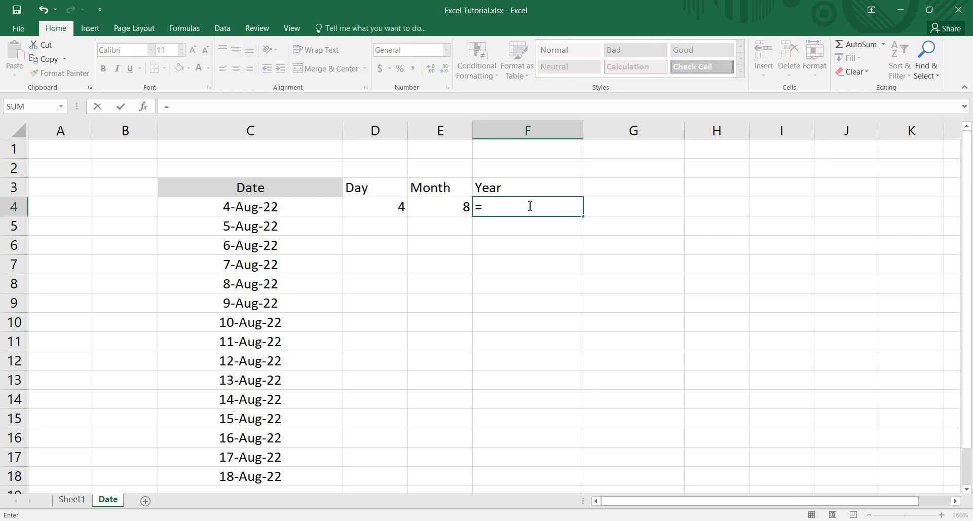
text(year)
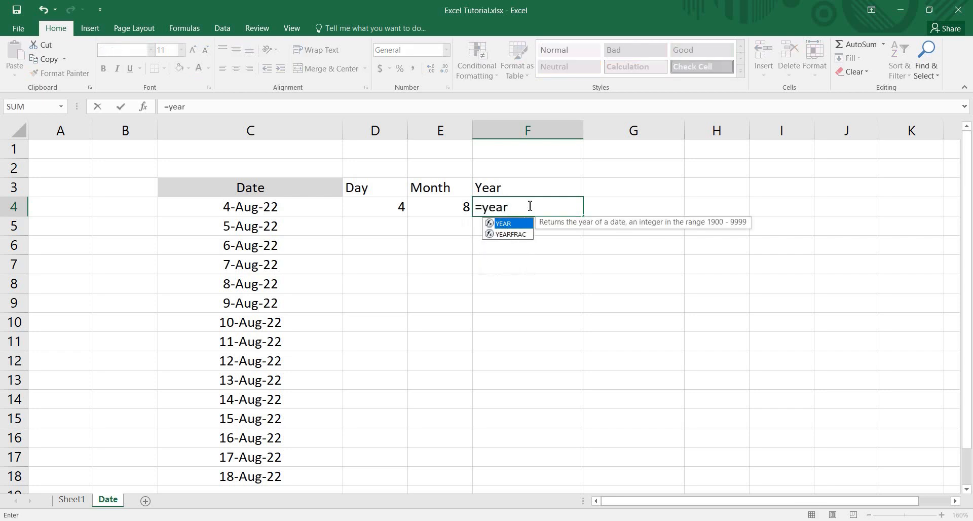
key(Tab)
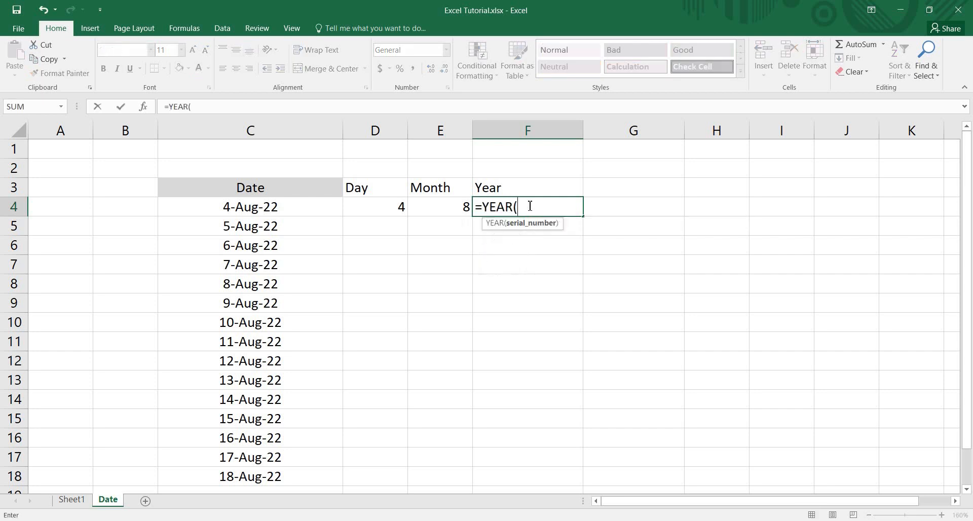
click(259, 212)
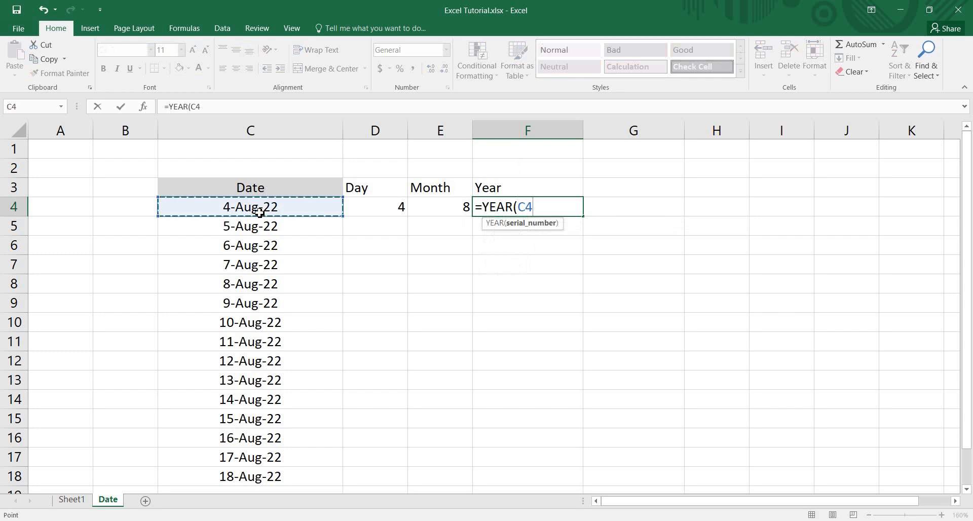
text())
key(Return)
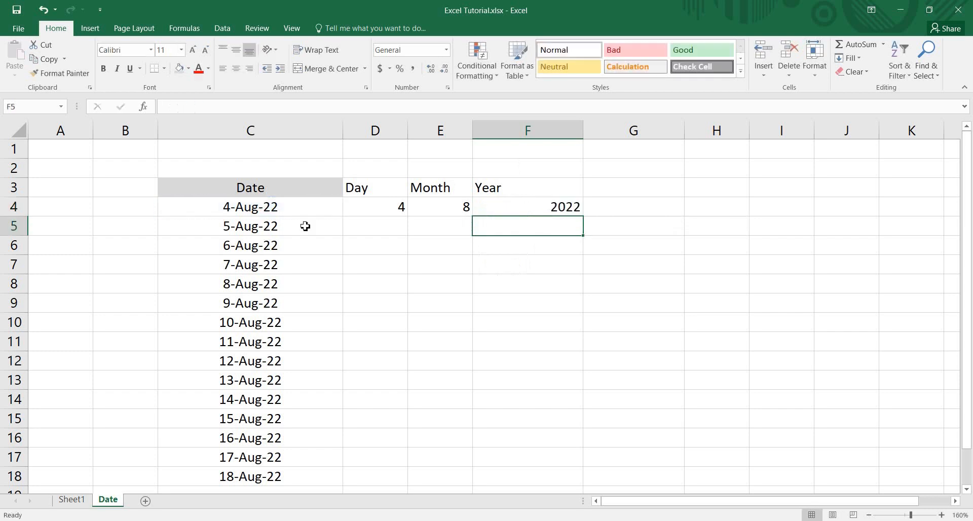
Fill the day, month and year formulas from D4:F4 down to row 18.
drag(382, 204, 575, 208)
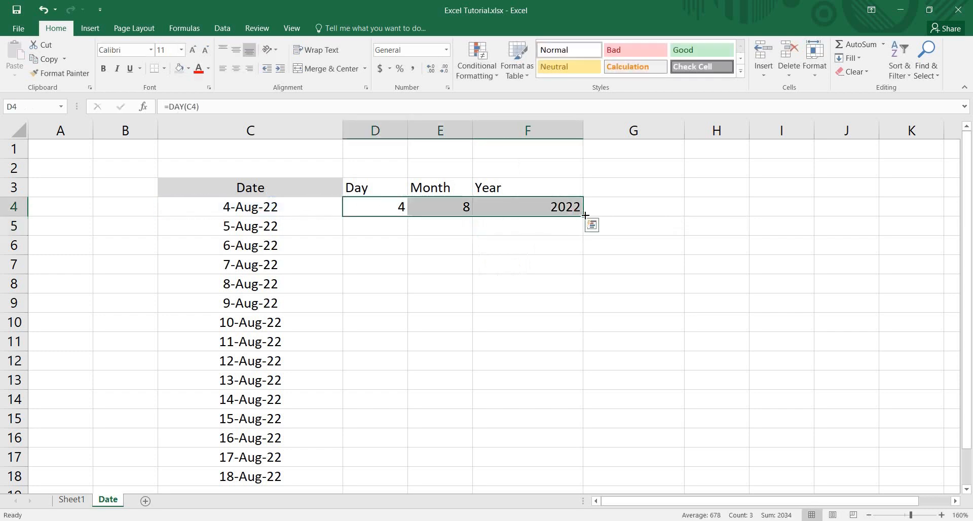
double_click(584, 216)
scroll(461, 416, down, 1)
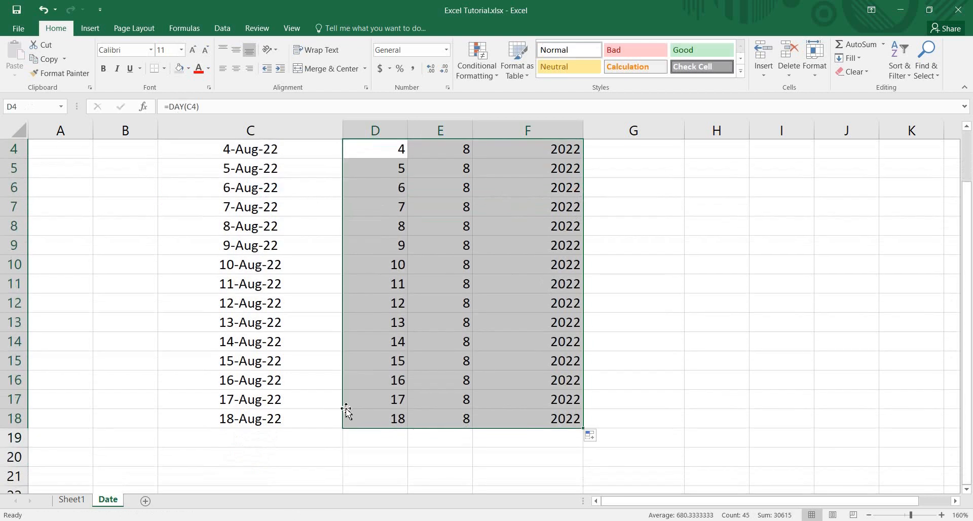
Compare the filled Day, Month and Year columns with the dates in column C, checking the formulas in row 6.
scroll(437, 405, up, 1)
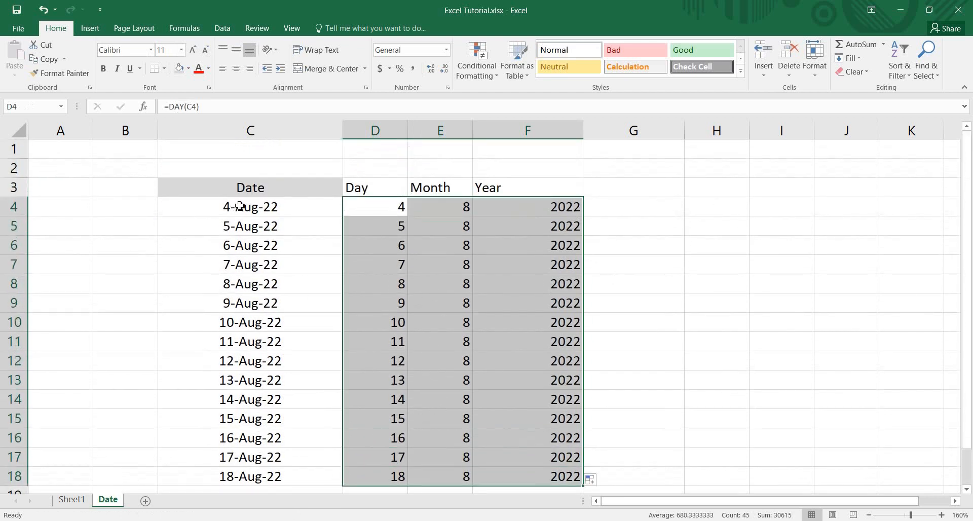
drag(243, 226, 248, 340)
click(397, 249)
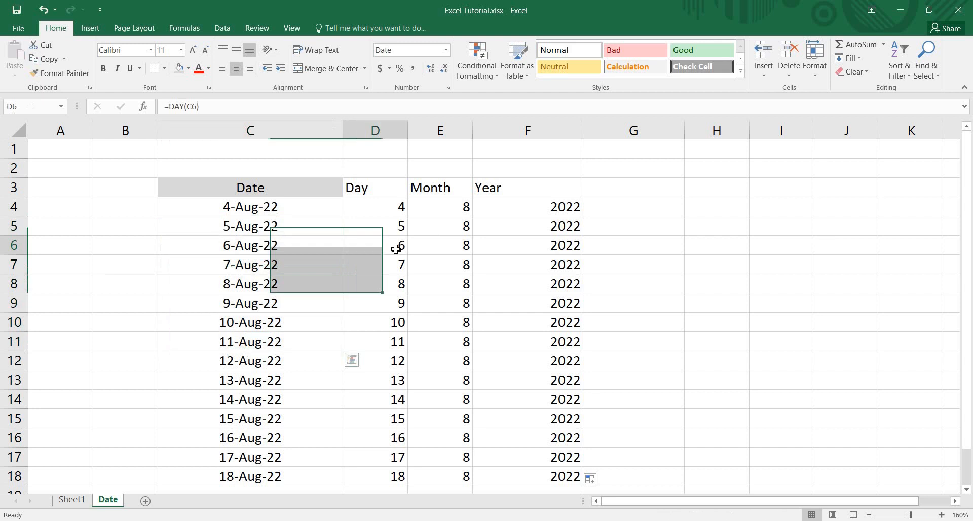
click(471, 242)
click(532, 242)
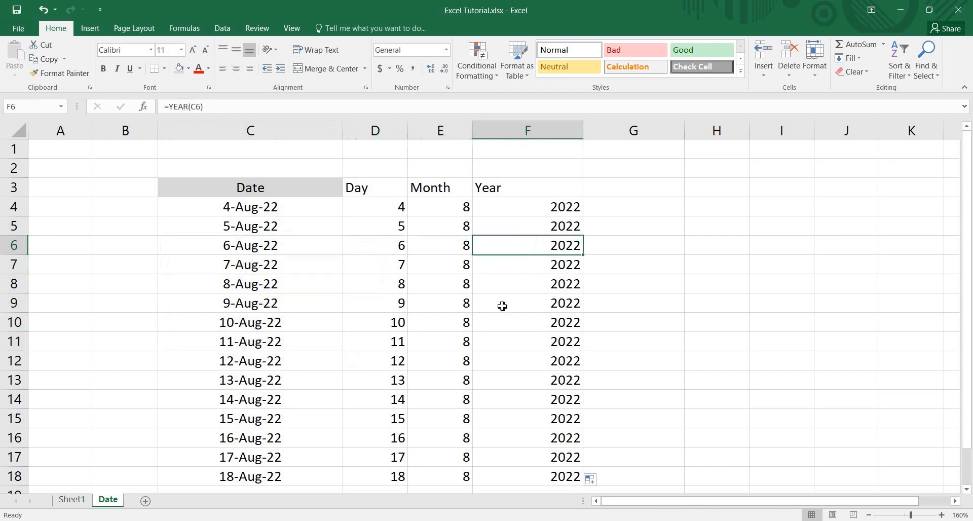
click(528, 186)
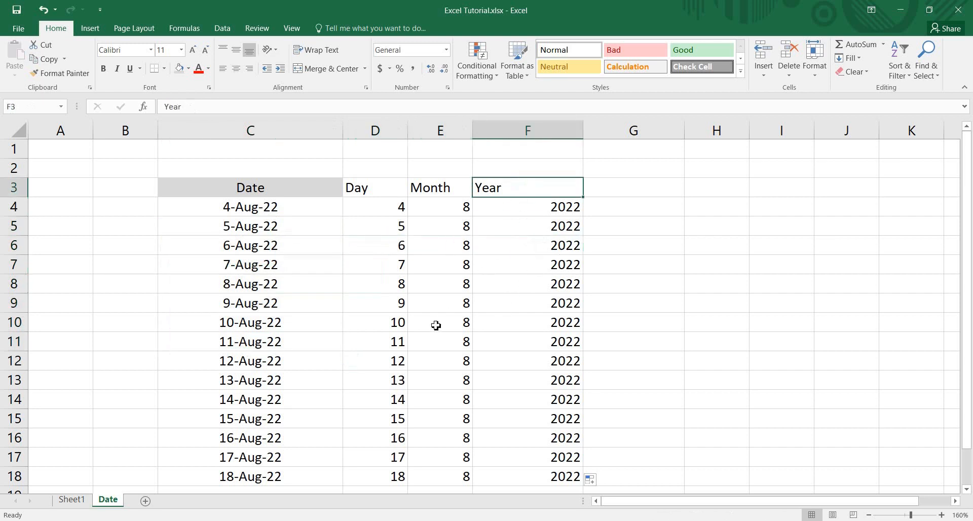
scroll(436, 325, down, 1)
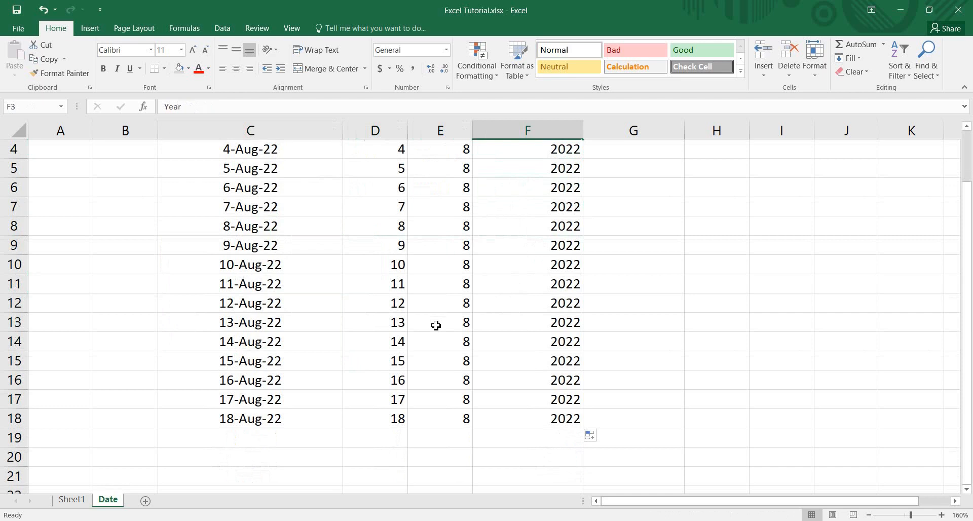
scroll(436, 325, up, 1)
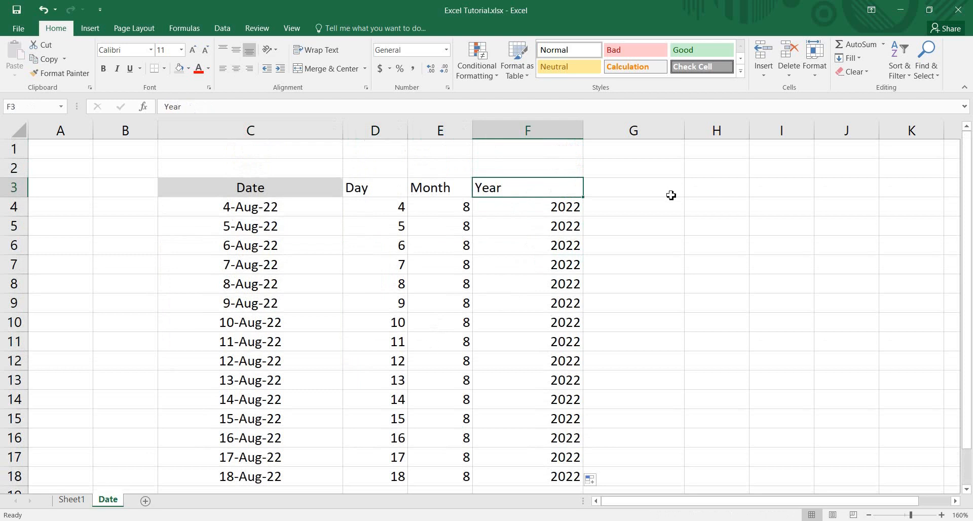
Enter the formula =NOW() in H3 to return the current date and time, and reselect that cell.
click(702, 190)
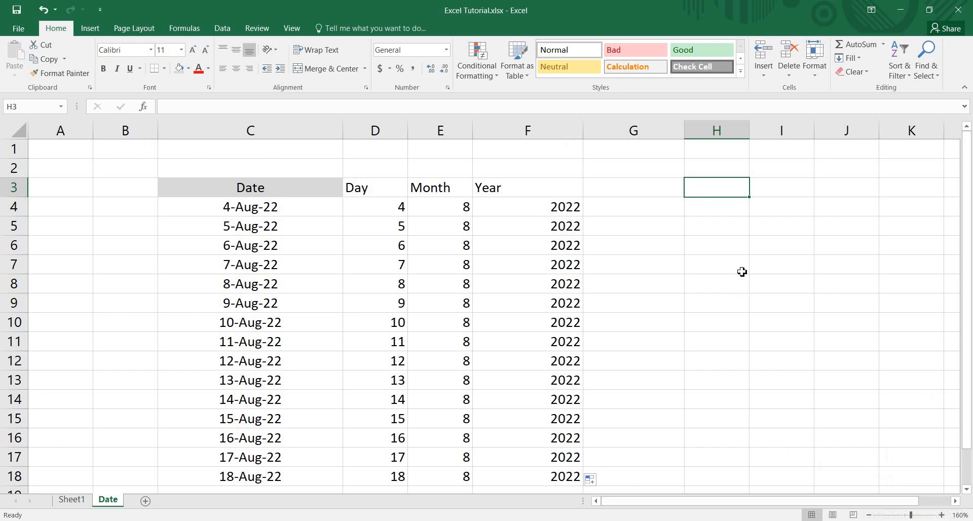
text(=now)
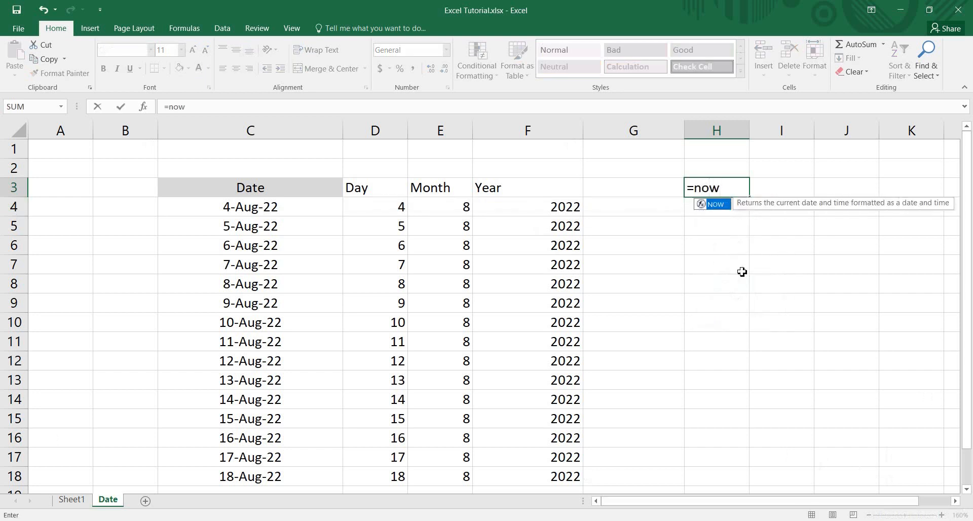
key(Tab)
text())
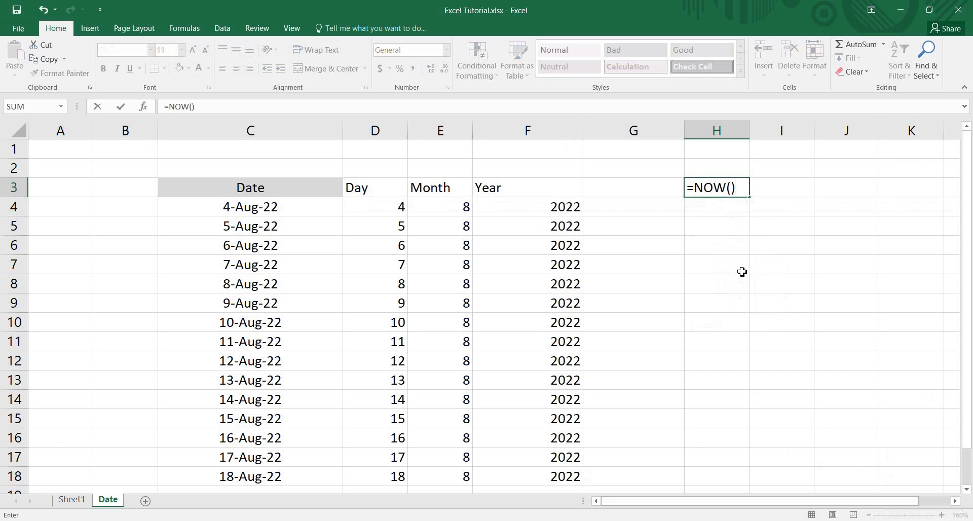
key(Return)
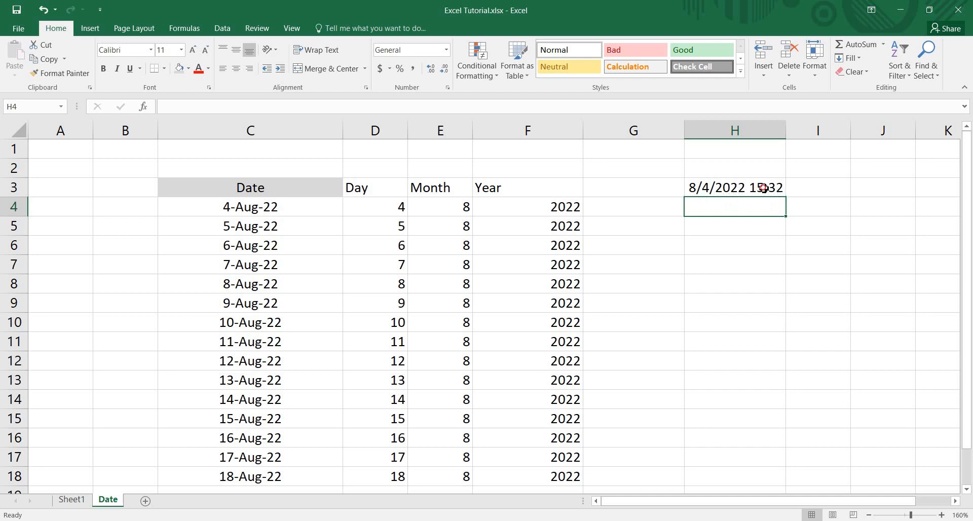
click(745, 190)
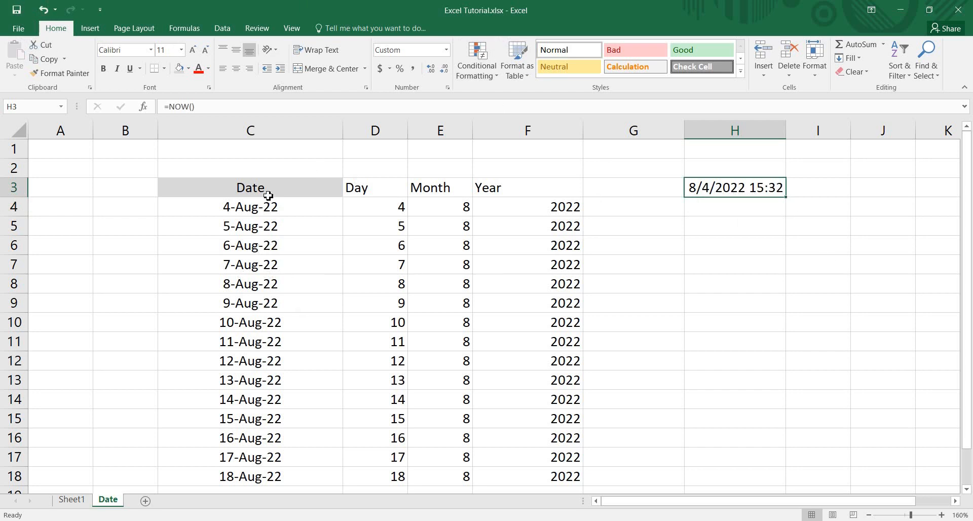
drag(271, 188, 269, 305)
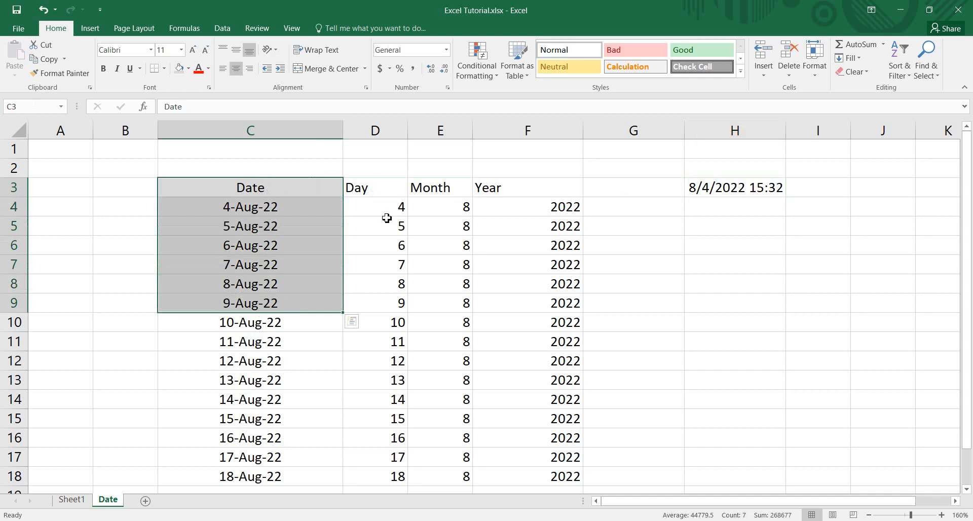
click(720, 189)
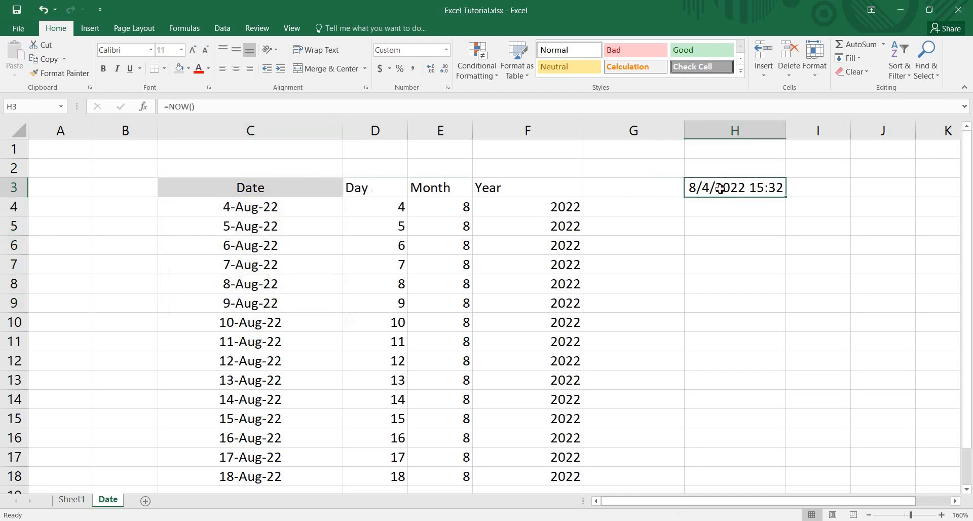